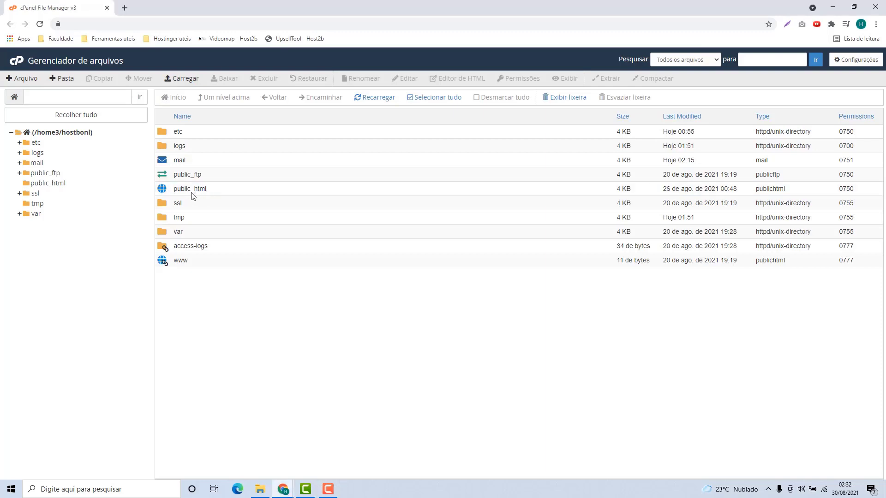
Step: Permanently delete index.html from the public_html folder, bypassing the trash
double_click(220, 192)
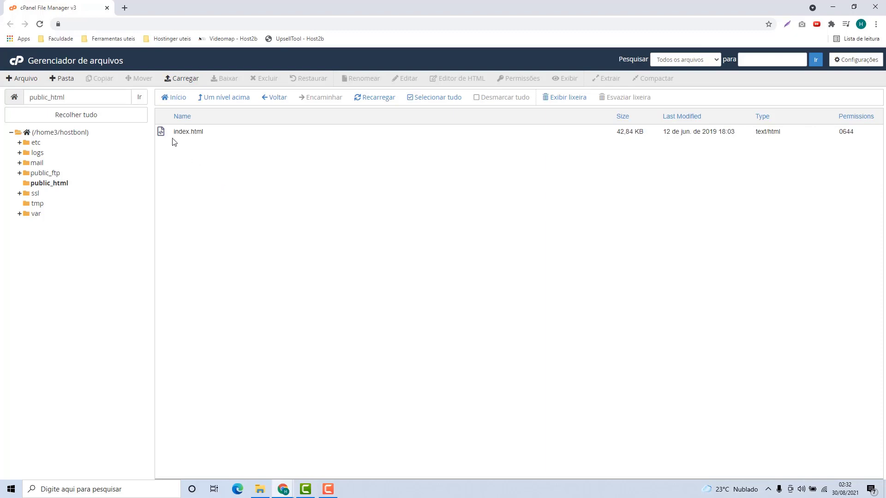
left_click(236, 133)
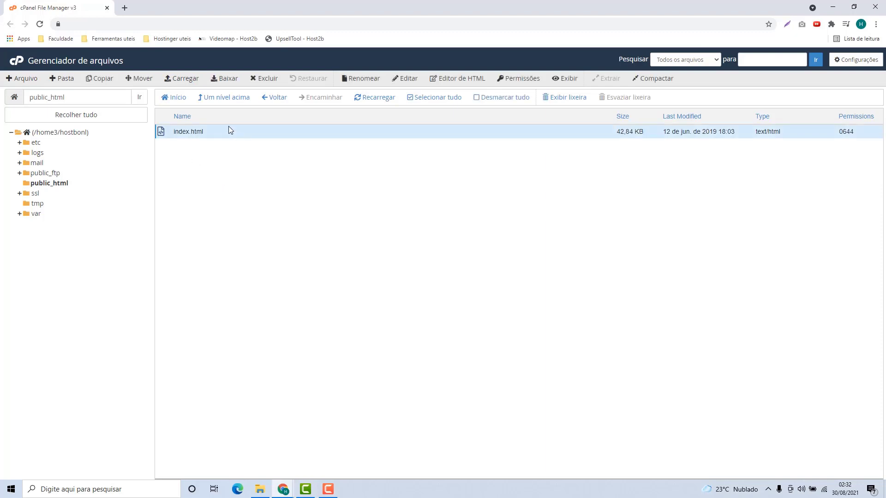
left_click(264, 79)
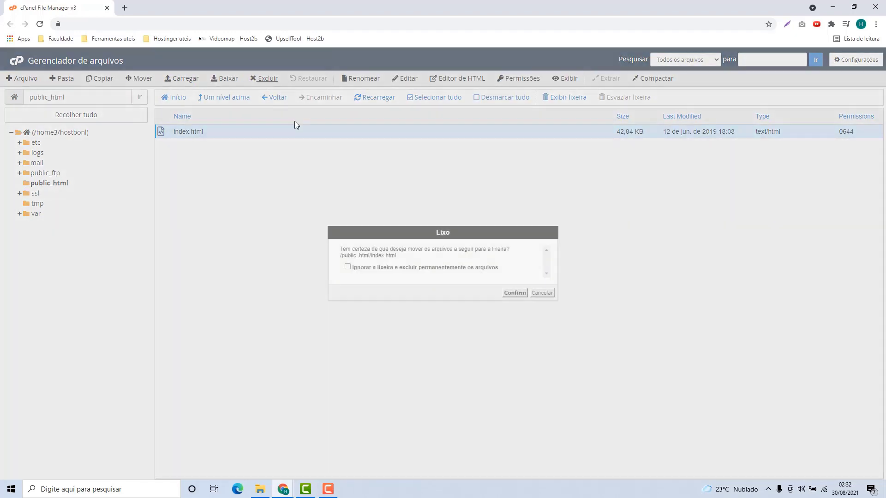
left_click(346, 268)
left_click(514, 293)
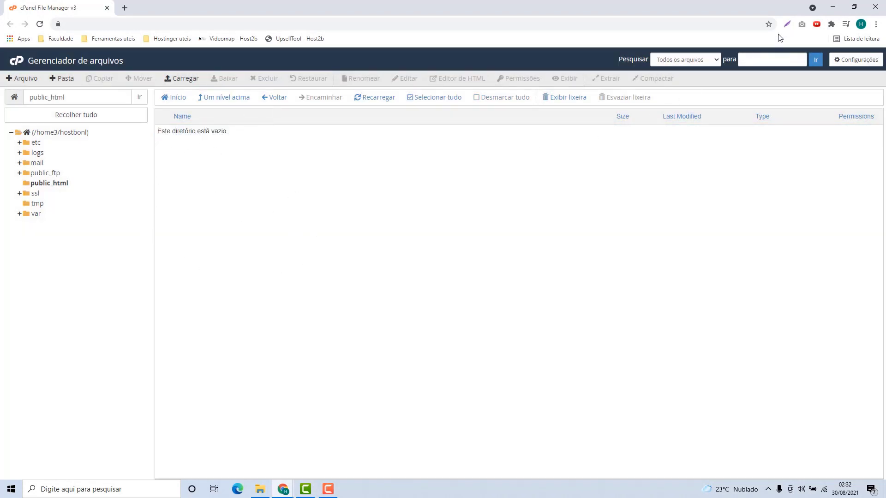
Step: Examine the website files in the desktop's Site folder, including its assets subfolder, and close the folder
left_click(830, 8)
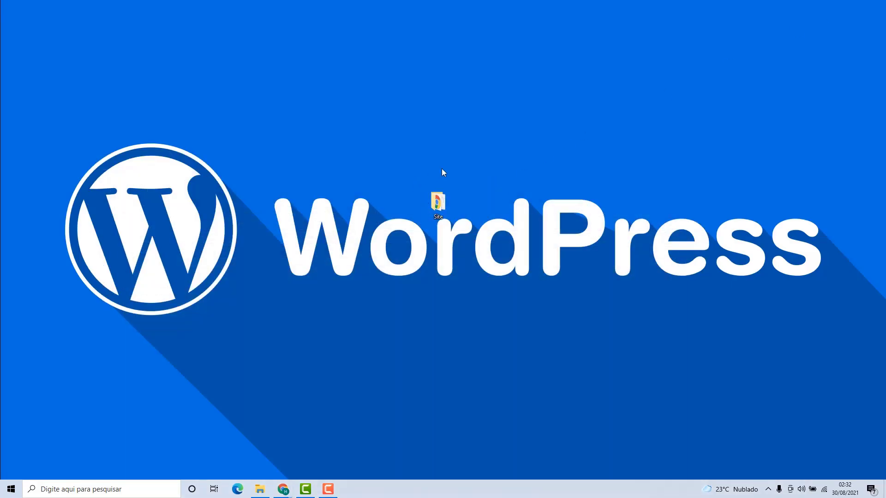
double_click(436, 202)
left_click_drag(261, 331, 208, 192)
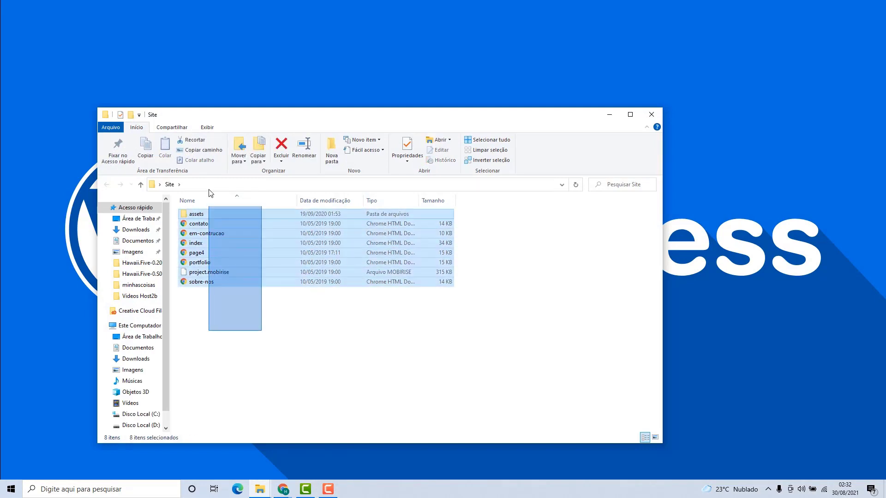
left_click(239, 354)
left_click_drag(234, 343, 197, 218)
double_click(197, 215)
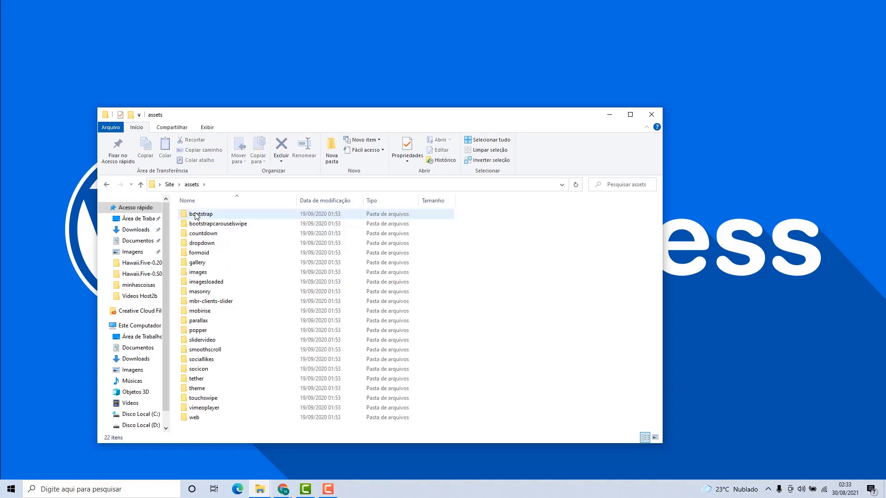
key("alt+Left")
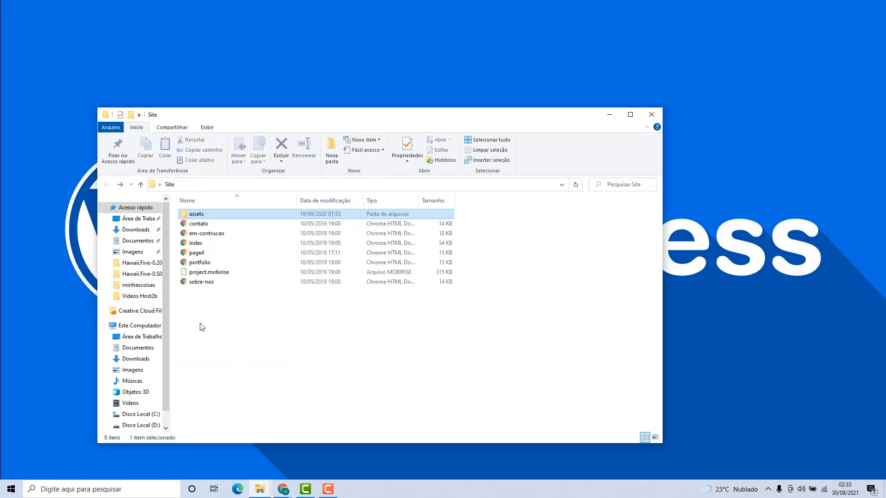
left_click_drag(201, 323, 197, 217)
left_click(197, 217)
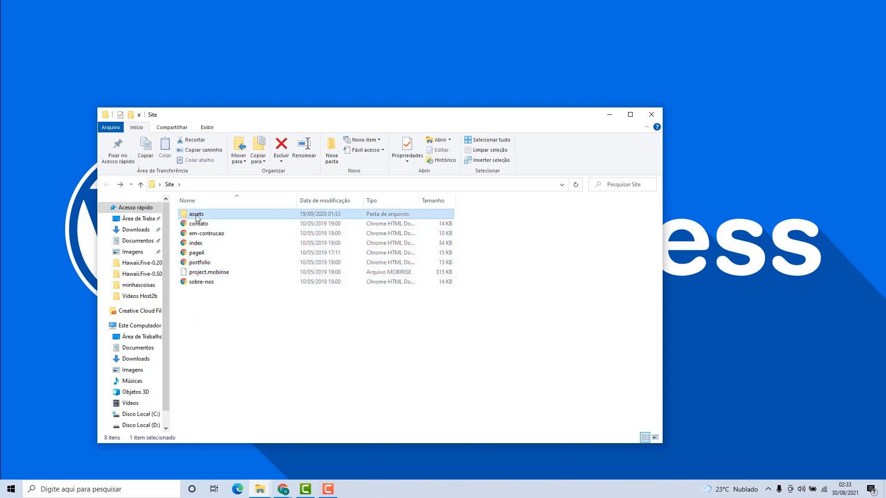
double_click(197, 215)
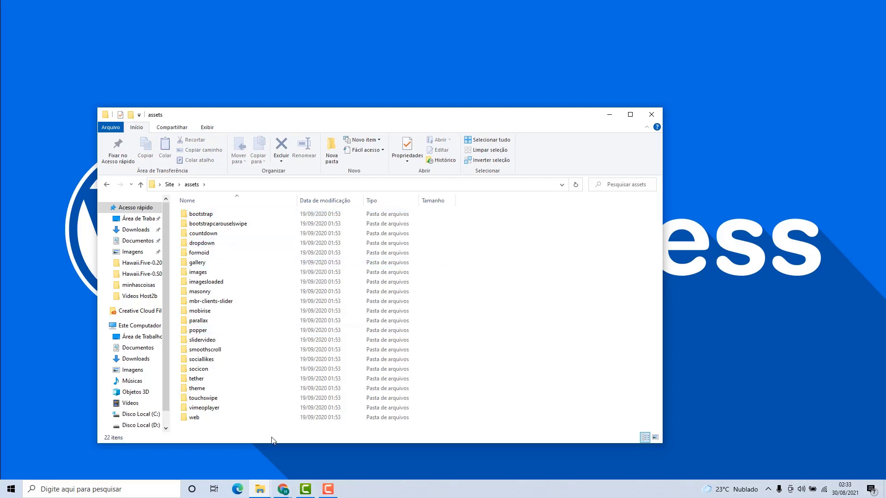
key("alt+Left")
left_click_drag(241, 404, 199, 192)
left_click(508, 231)
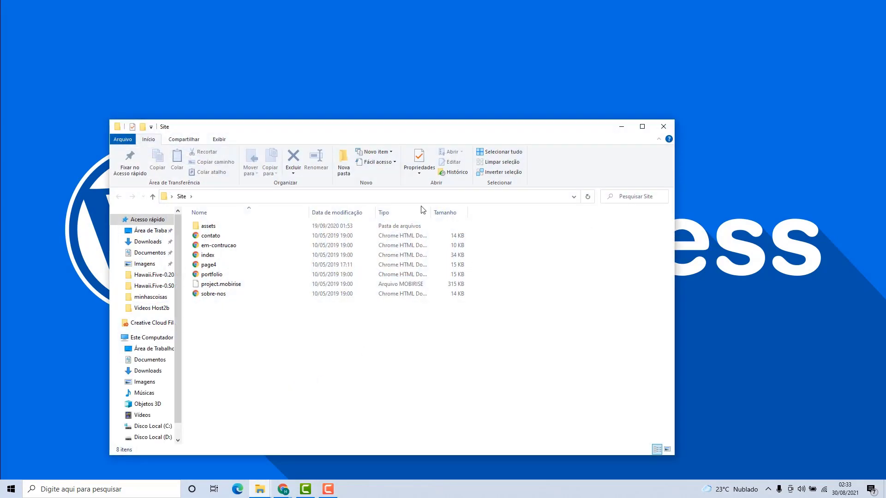
left_click(672, 128)
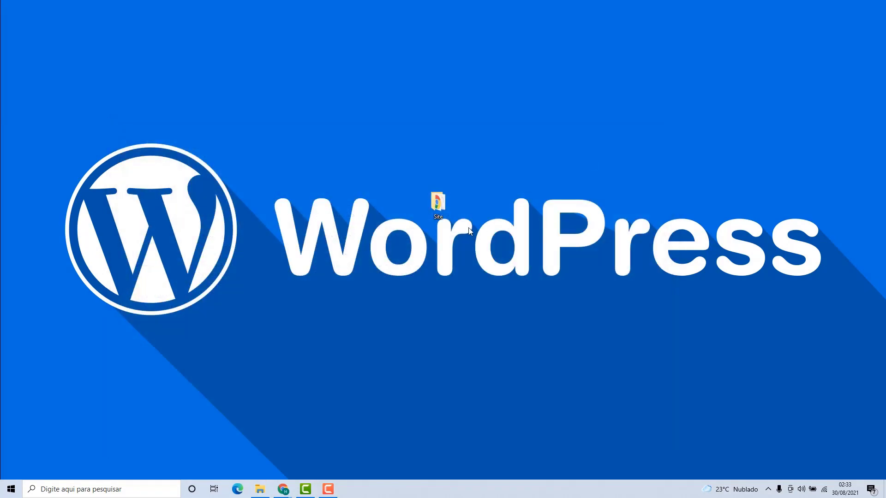
Step: Compress the desktop's Site folder into a ZIP archive named site.zip and place the archive beside the folder
mouse_move(444, 197)
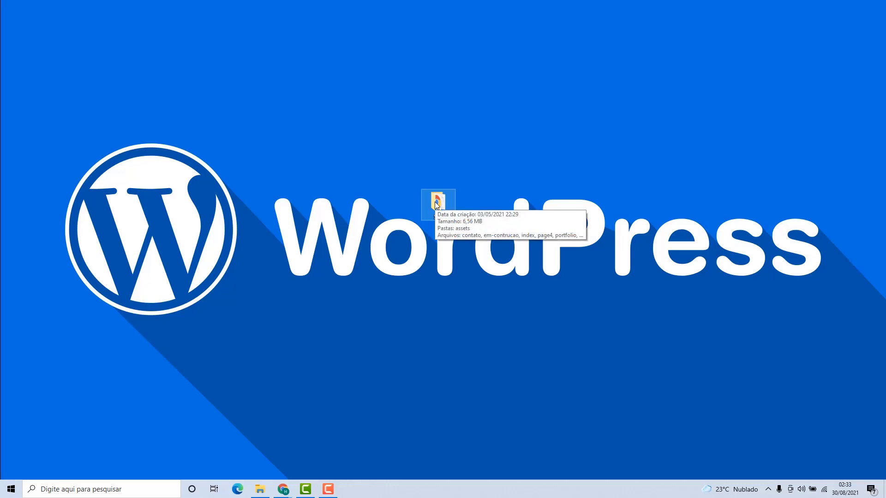
right_click(436, 203)
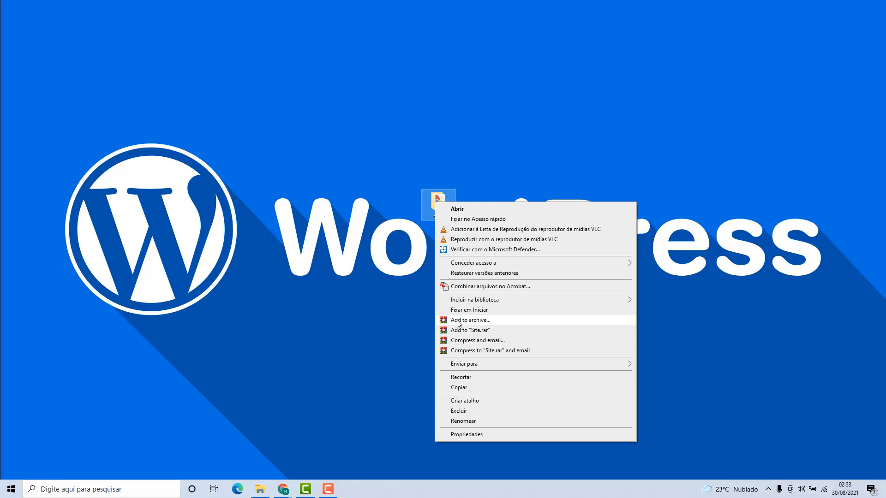
left_click(463, 320)
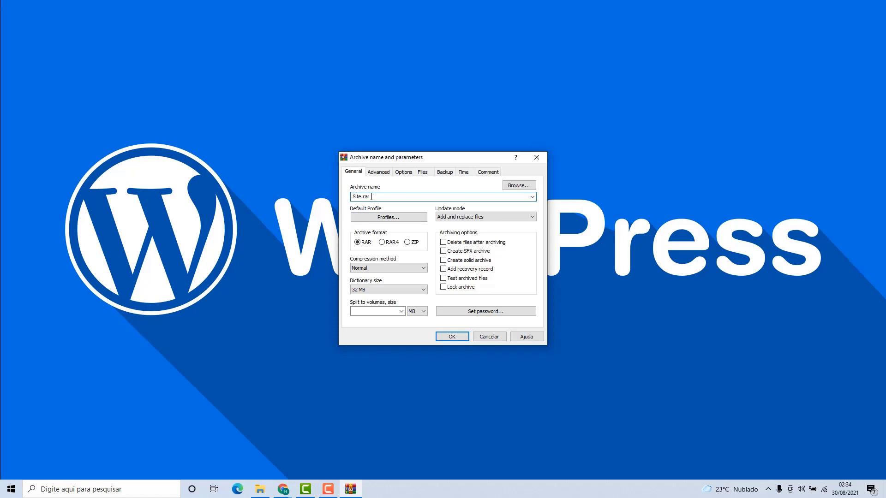
left_click_drag(372, 197, 343, 199)
type("site")
left_click(408, 244)
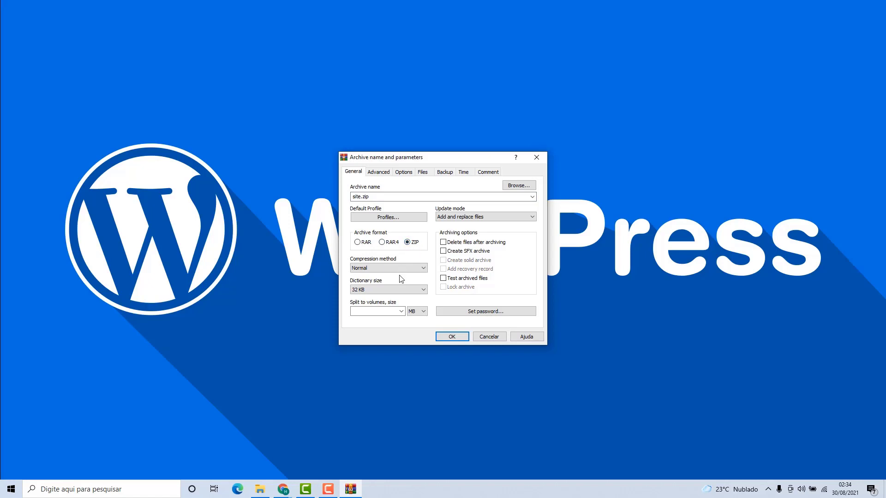
left_click(452, 337)
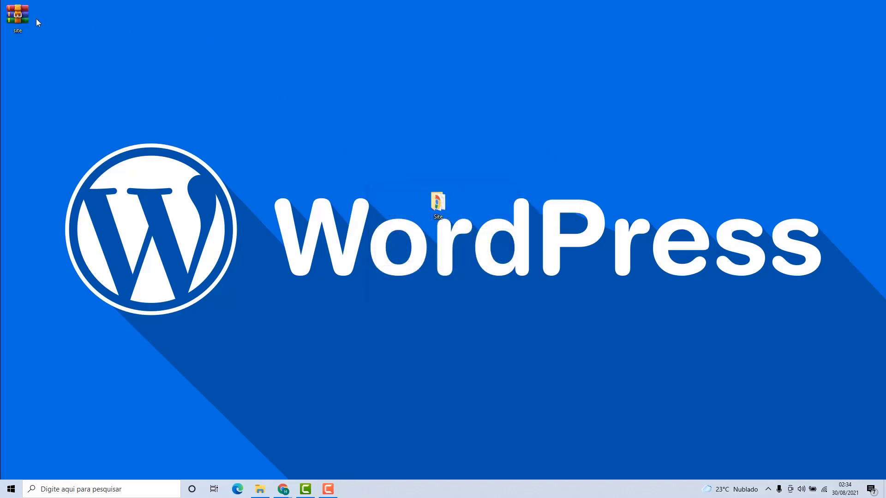
left_click_drag(79, 25, 475, 205)
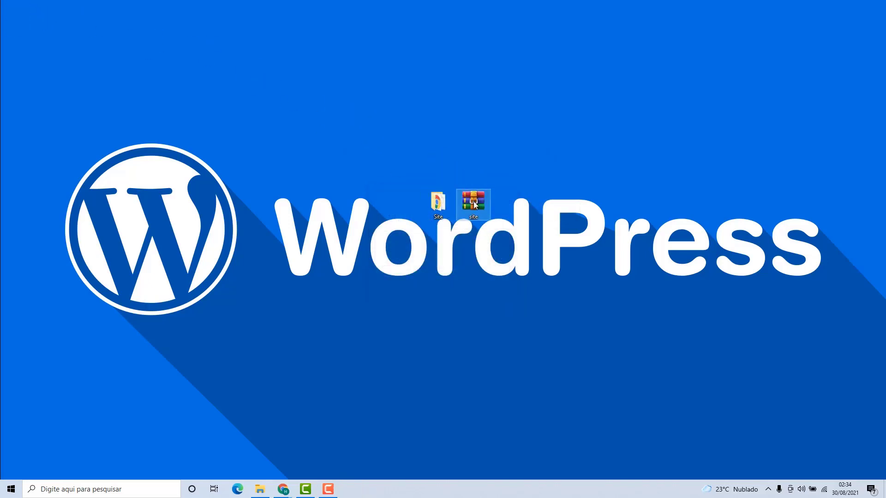
left_click(531, 196)
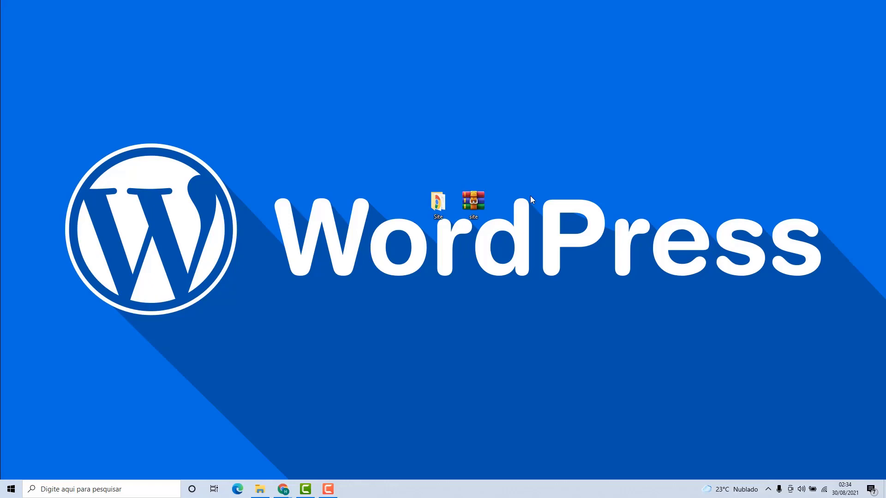
Step: Review all the files inside the desktop's Site folder again and close it
double_click(437, 203)
left_click_drag(355, 377, 272, 235)
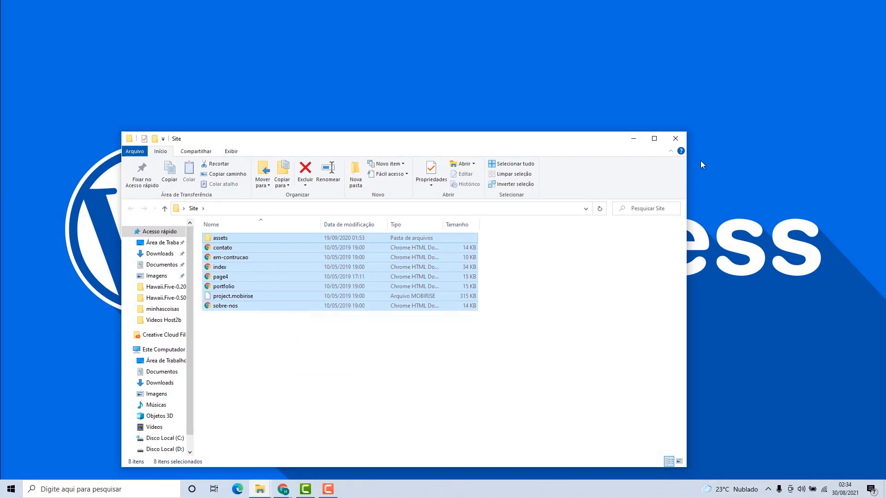
left_click(675, 138)
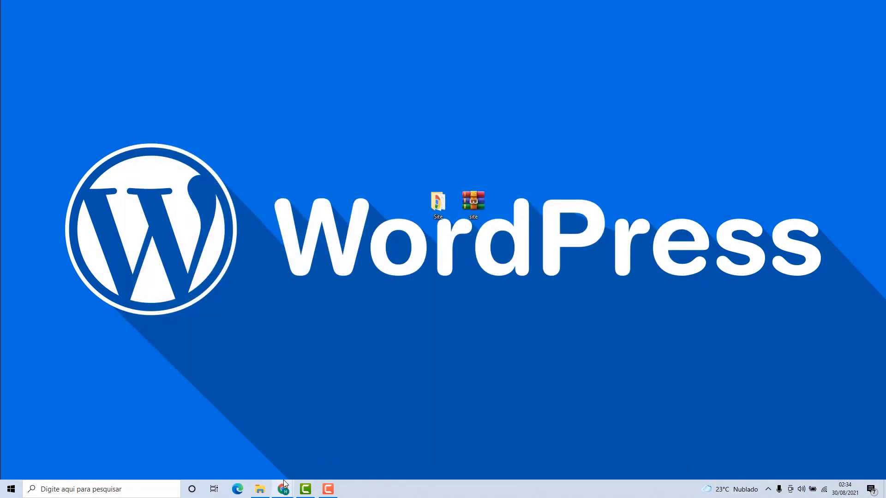
Step: Switch back to the cPanel File Manager, upload site.zip from the desktop to public_html, and return to that folder
mouse_move(282, 488)
left_click(256, 442)
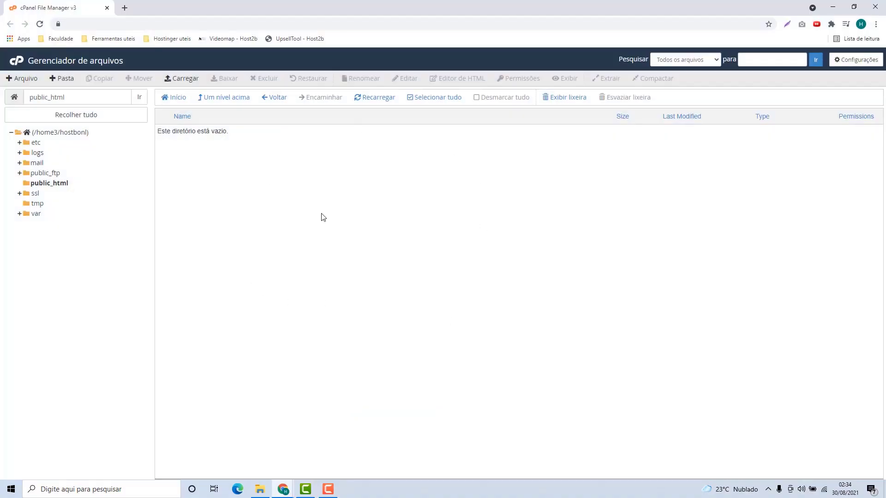
left_click(188, 83)
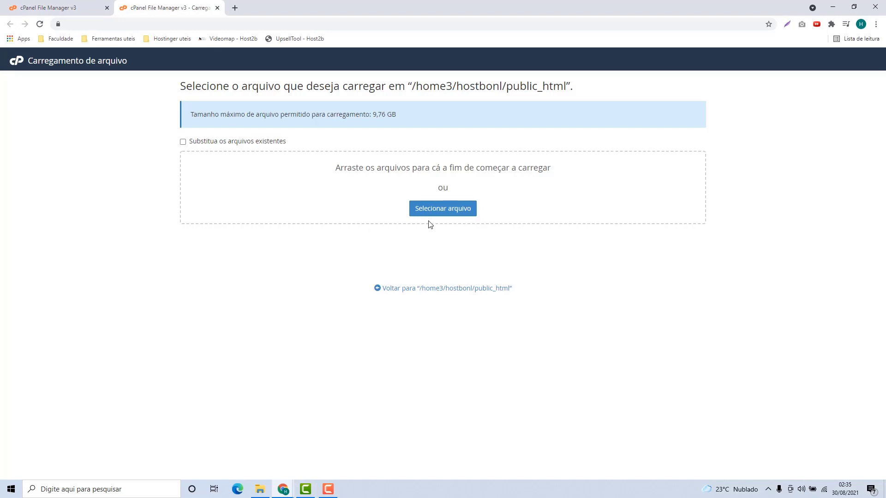
left_click(452, 215)
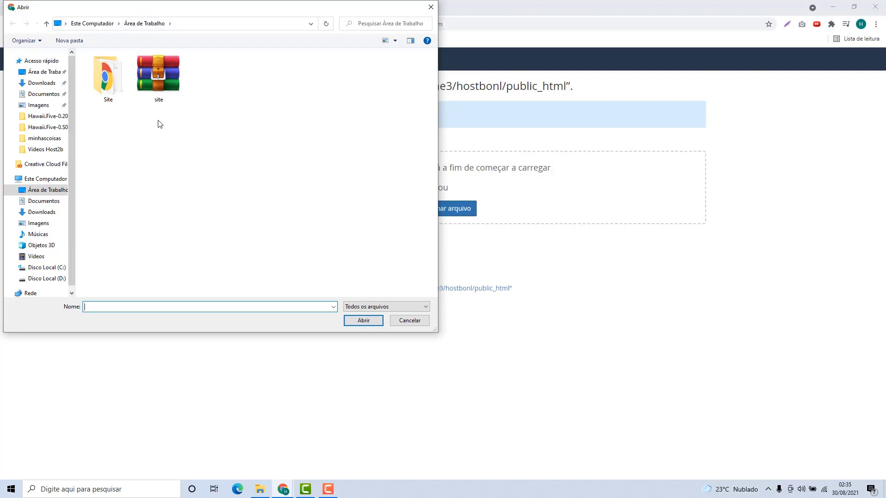
left_click(165, 75)
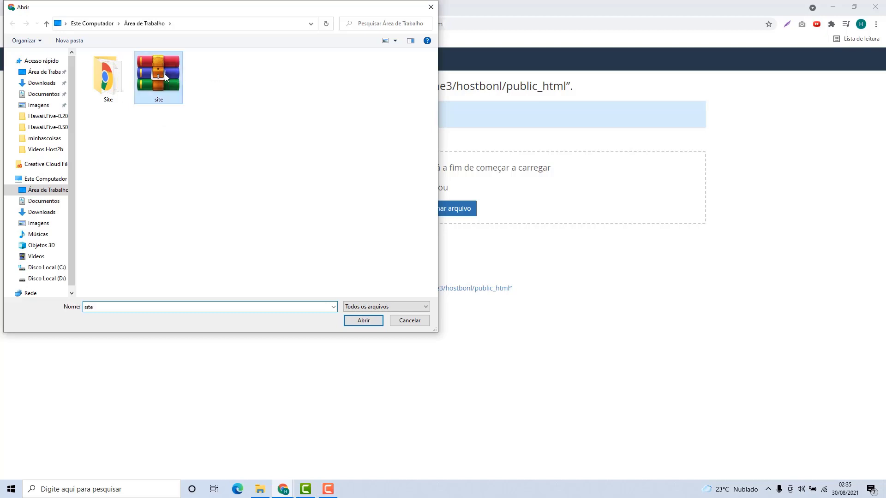
left_click(363, 320)
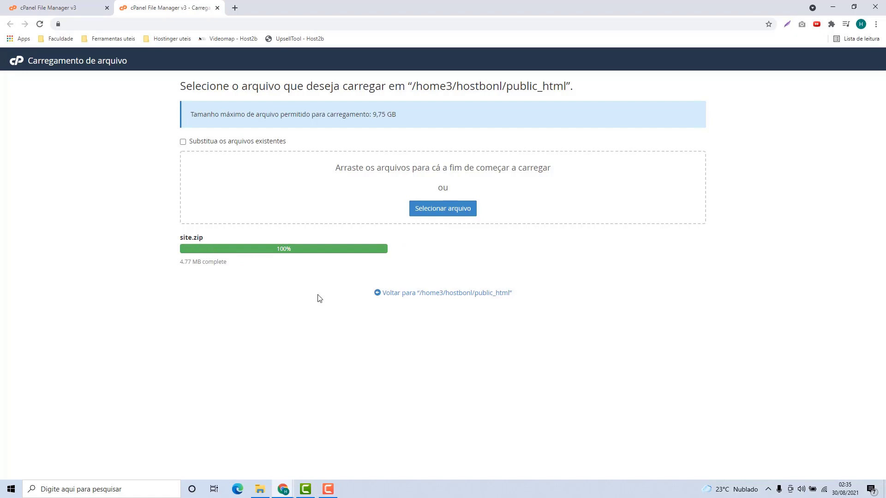
left_click(388, 294)
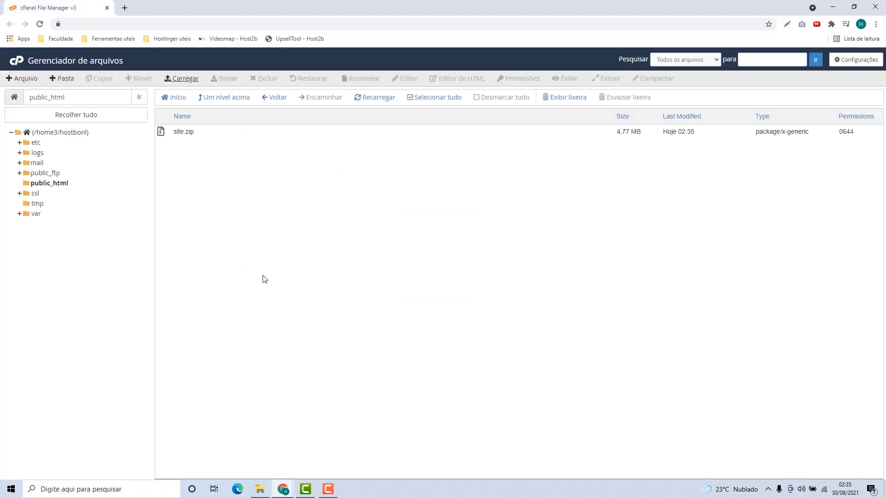
Step: Extract site.zip into /public_html, check the extraction results and close them
left_click(208, 138)
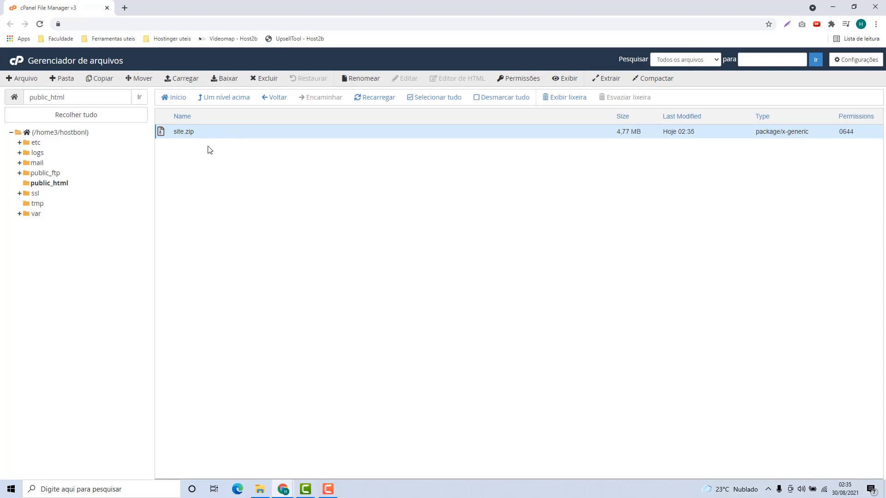
left_click(206, 132)
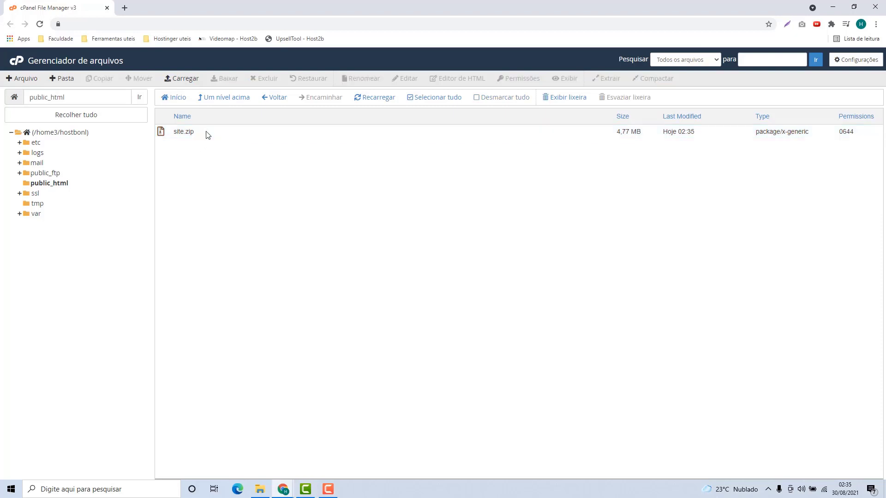
left_click(202, 137)
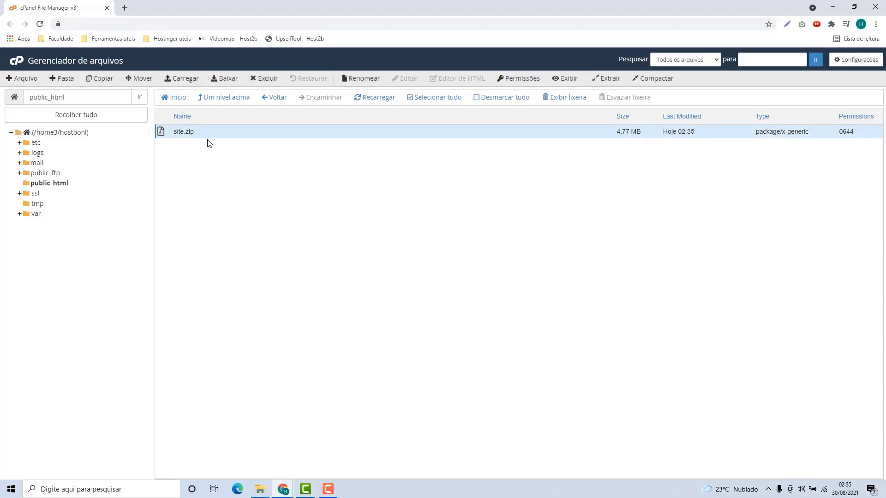
left_click(608, 84)
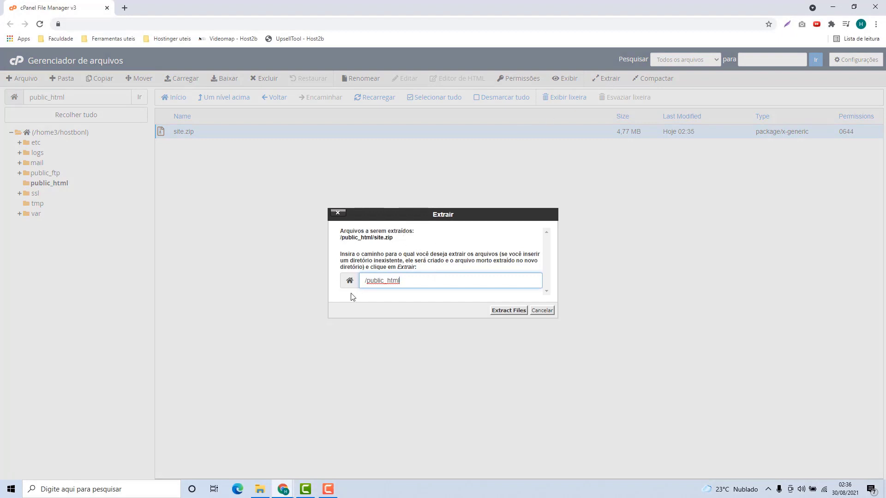
left_click(508, 311)
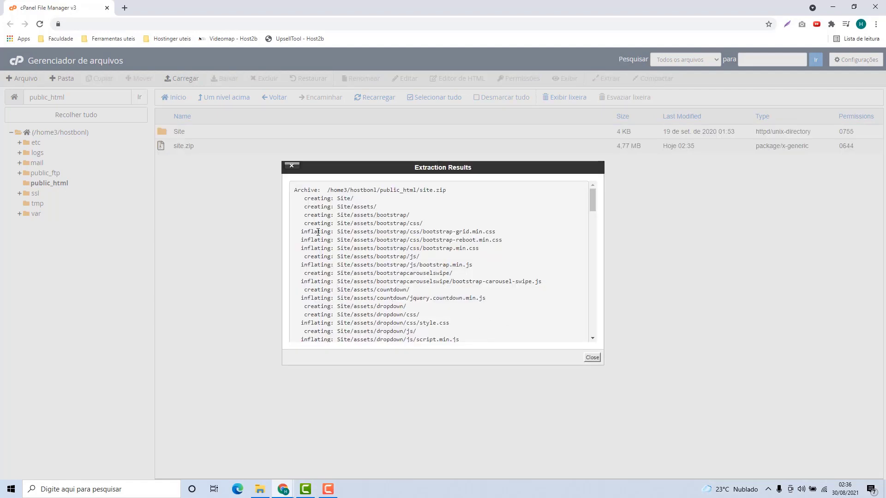
scroll(318, 232, "down", 15)
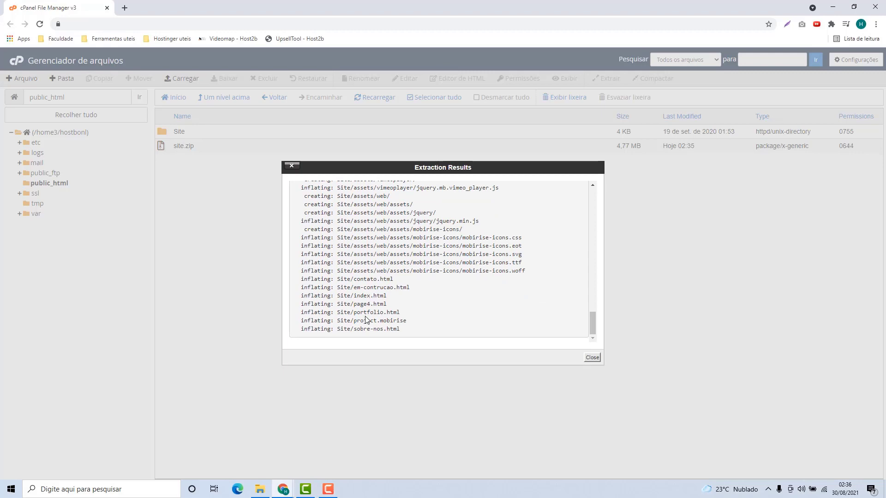
scroll(366, 320, "up", 15)
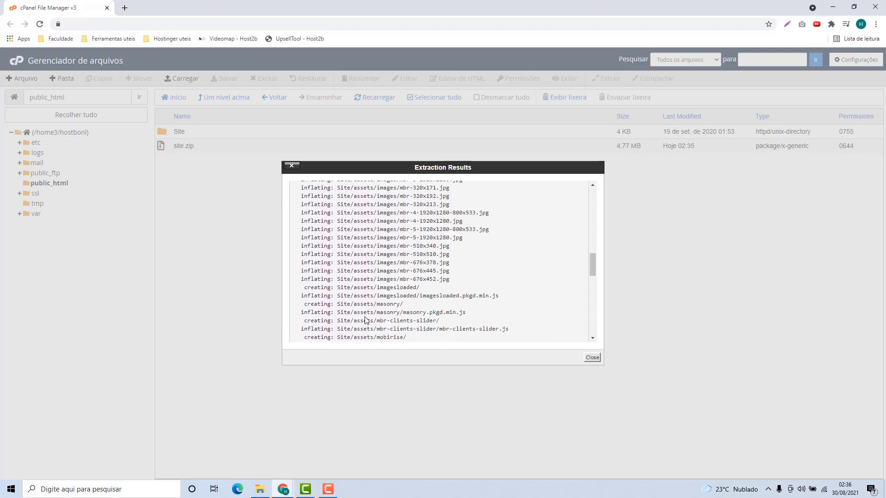
left_click(593, 358)
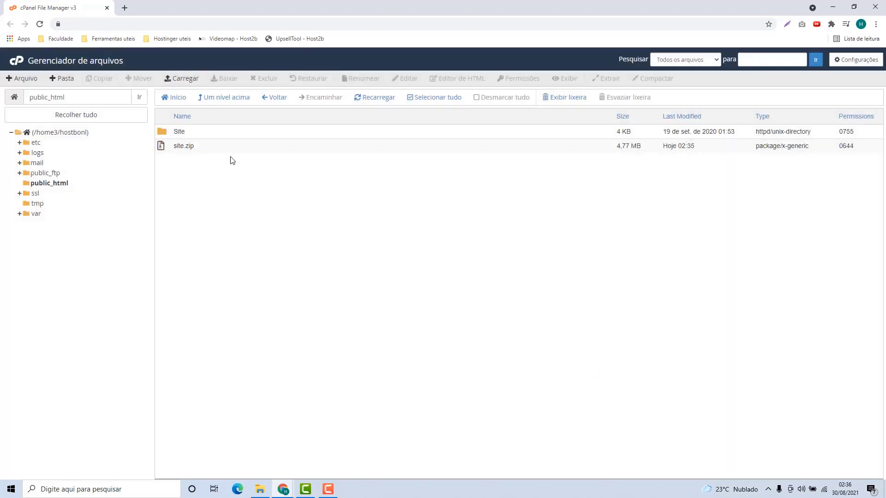
Step: Check the contents of the extracted Site folder and return to public_html
double_click(203, 136)
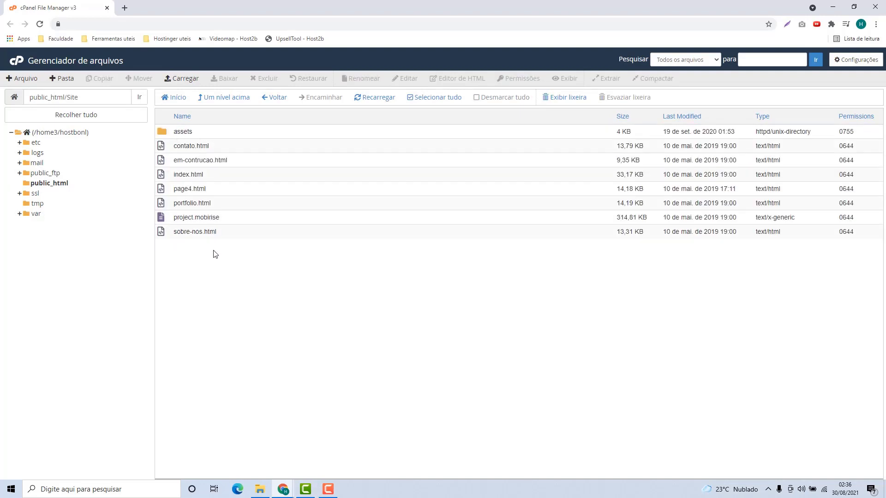
left_click(274, 98)
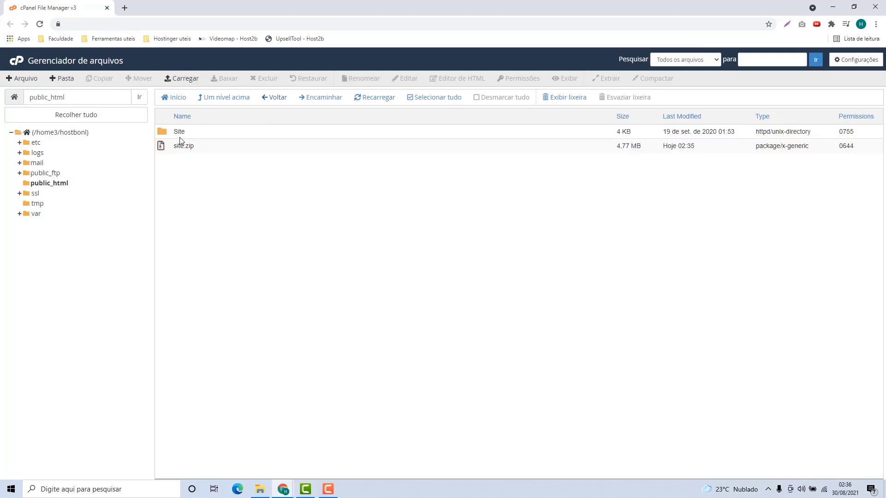
double_click(216, 131)
key("Escape")
Step: Move the assets folder and all the files inside the Site folder up into /public_html
double_click(272, 136)
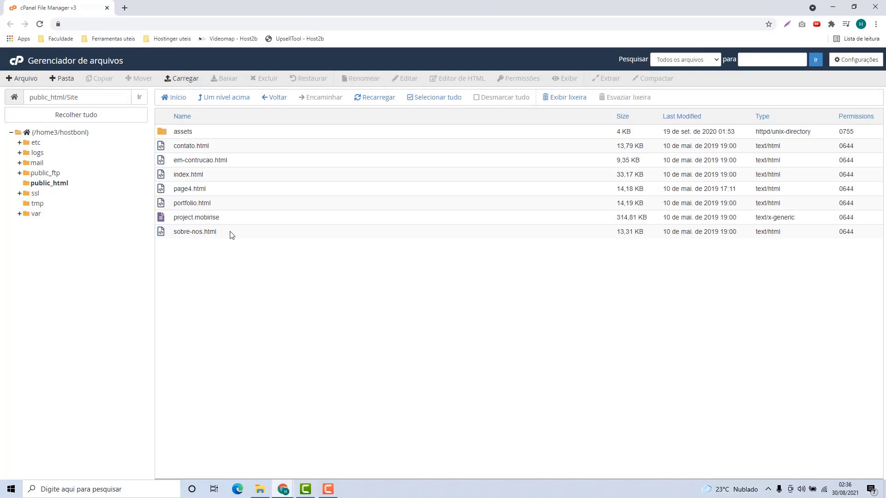
left_click_drag(217, 236, 250, 137)
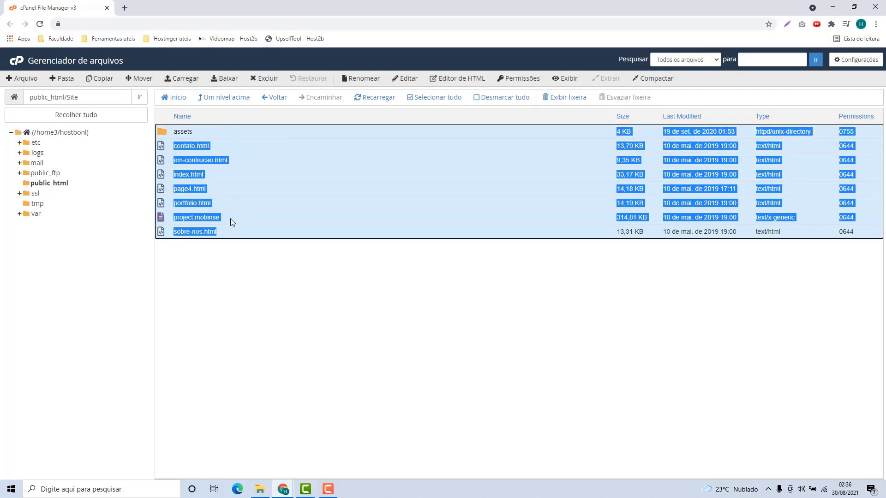
left_click(140, 80)
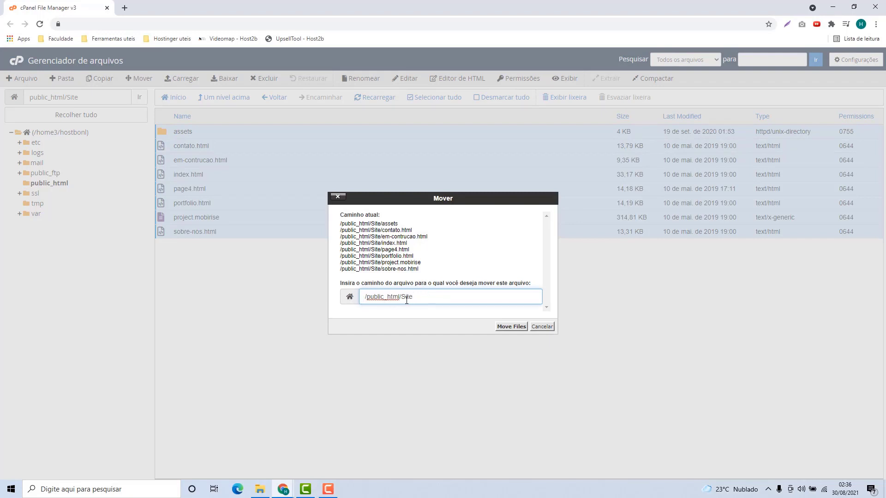
left_click_drag(401, 296, 369, 295)
left_click(447, 303)
key("BackSpace")
key("BackSpace")
left_click(515, 329)
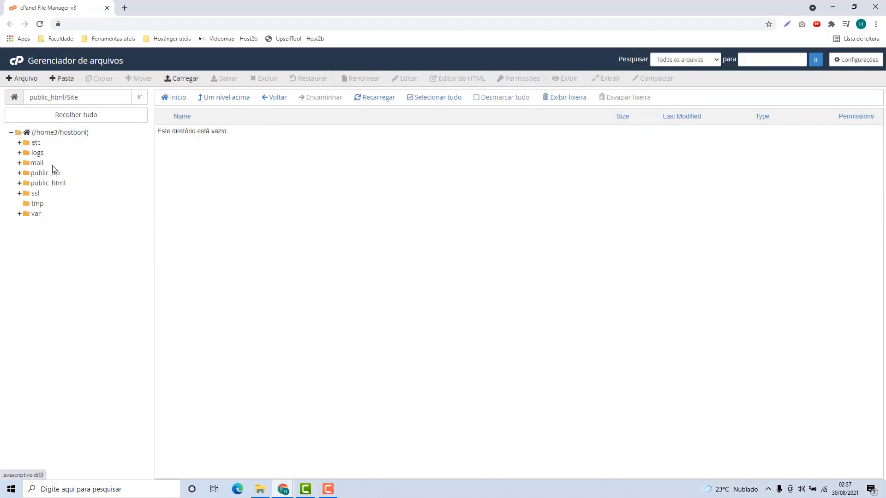
Step: Permanently delete the emptied Site folder and site.zip from public_html, bypassing the trash
left_click(50, 184)
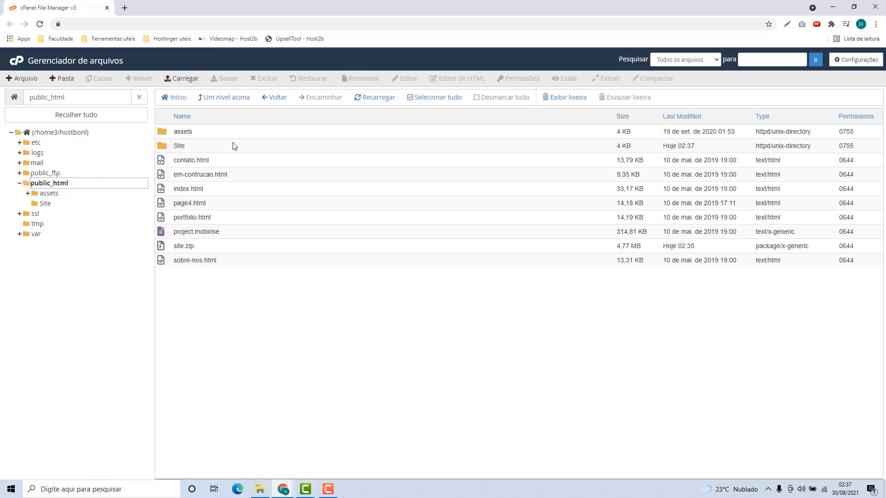
left_click(215, 248)
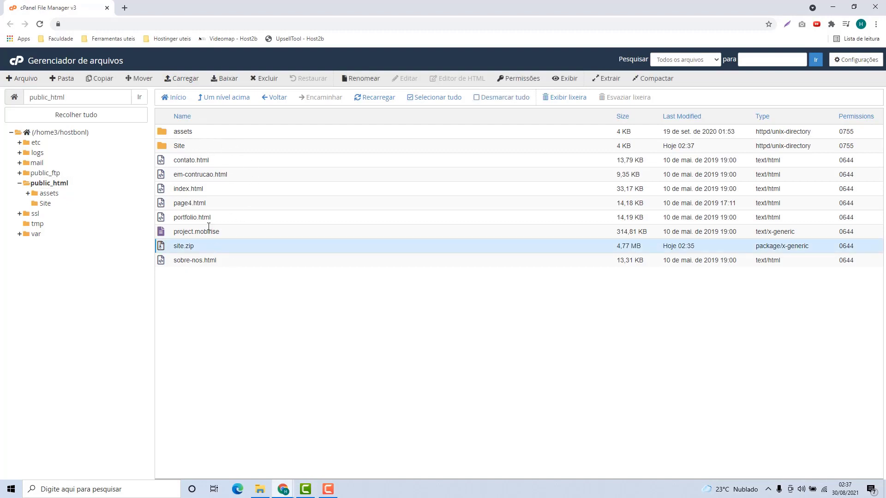
left_click(193, 150, "ctrl")
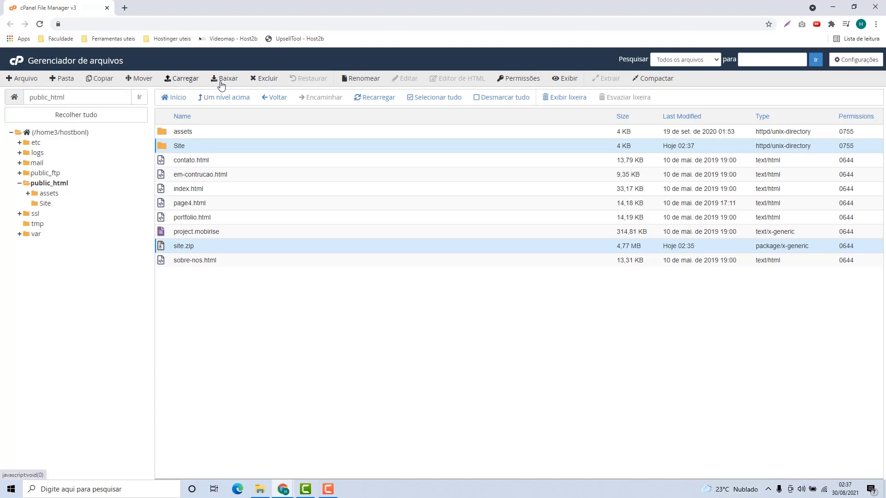
left_click(267, 79)
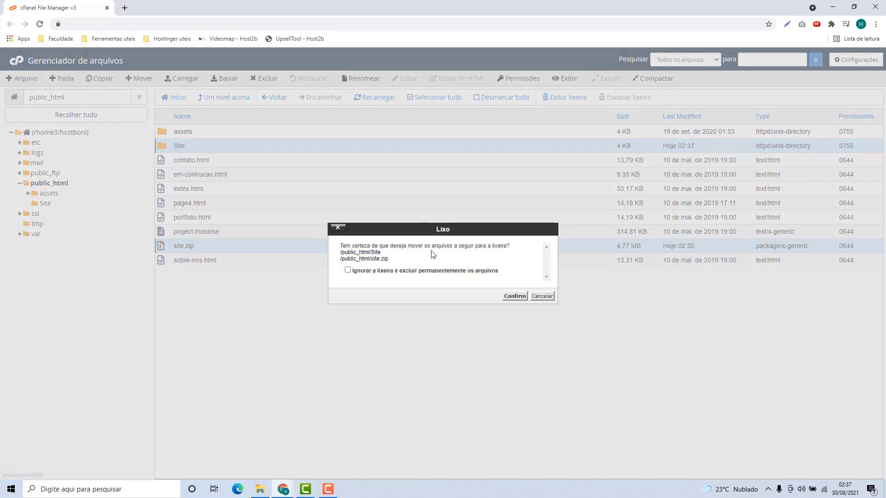
left_click(484, 272)
left_click(515, 296)
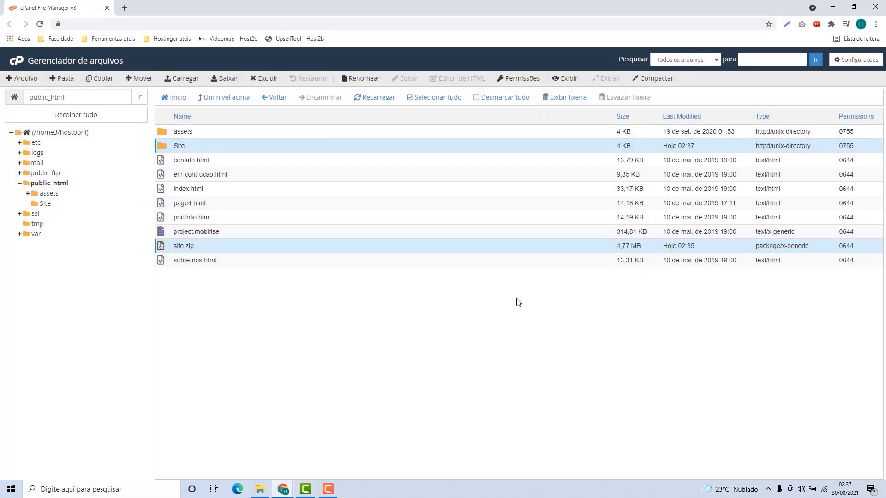